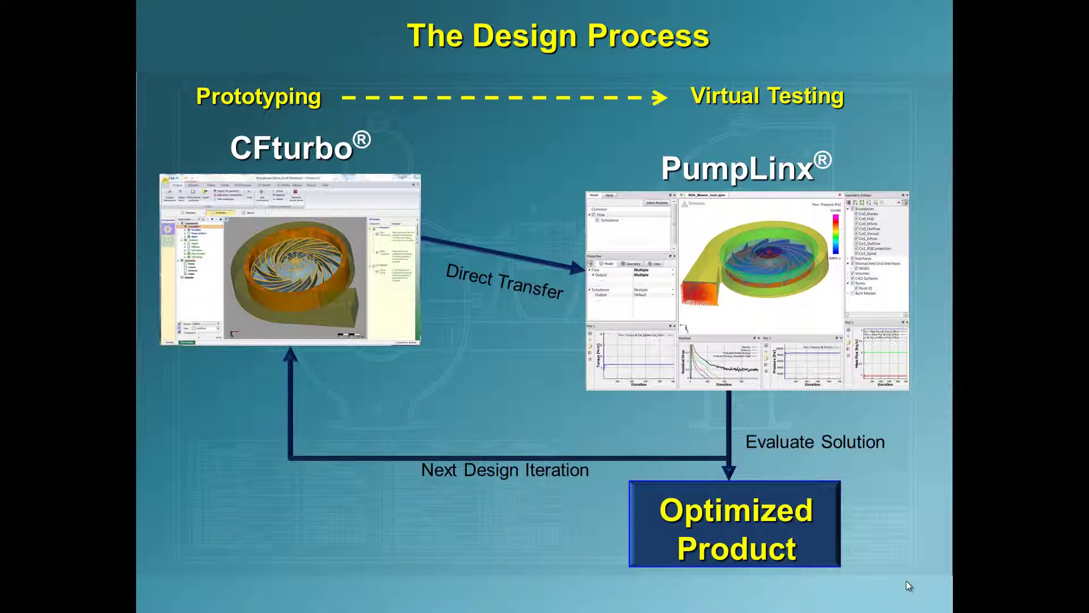
Step: Go forward two slides, past the impeller design slide, to 'CFturbo Model Setup'
key(Right)
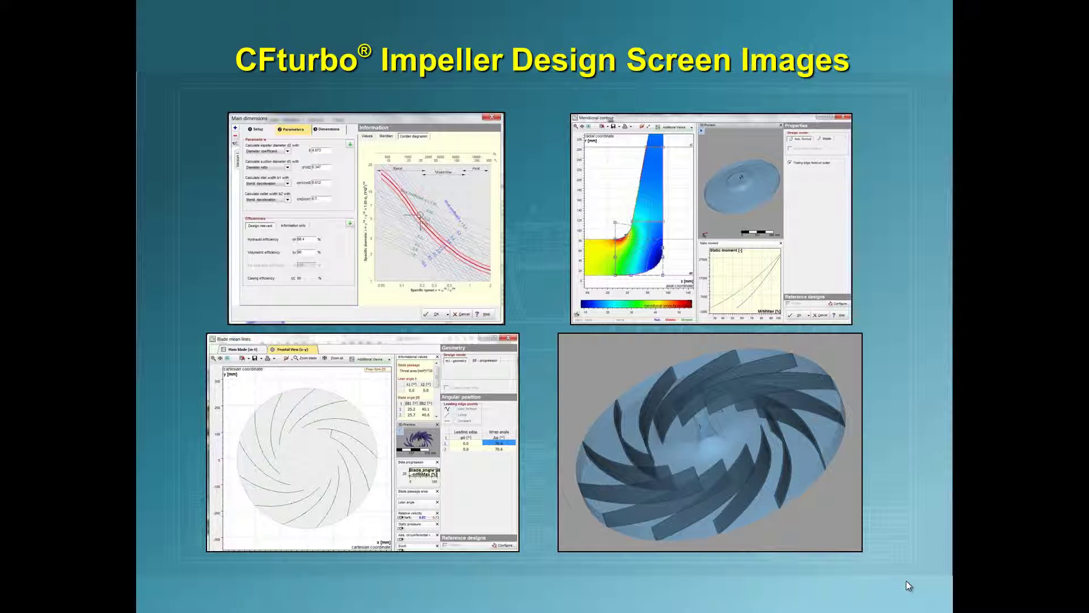
key(Right)
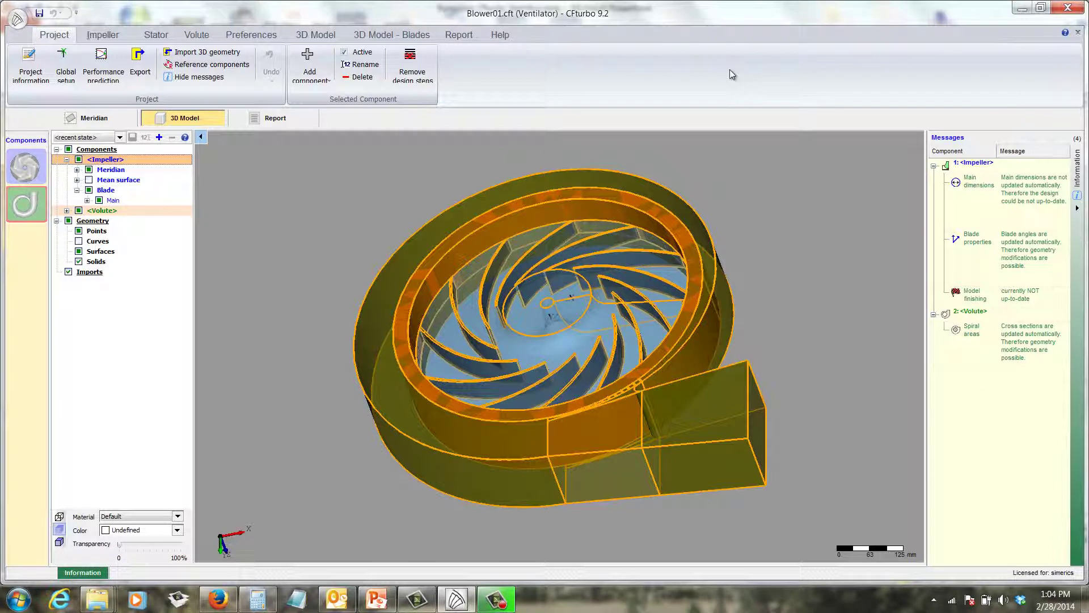
Step: Show the ventilator's global setup: 0.075 bar, 4000 /min, Air (20°C), efficiency 0.85
click(66, 63)
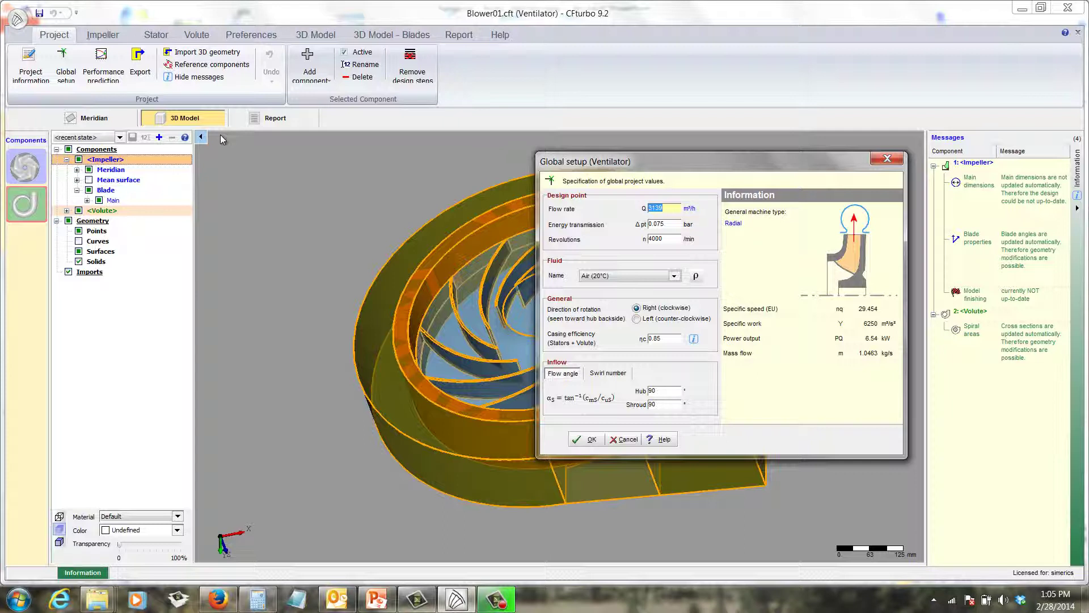
Step: Dismiss the Global setup dialog to return to the impeller-and-volute 3D model
key(Return)
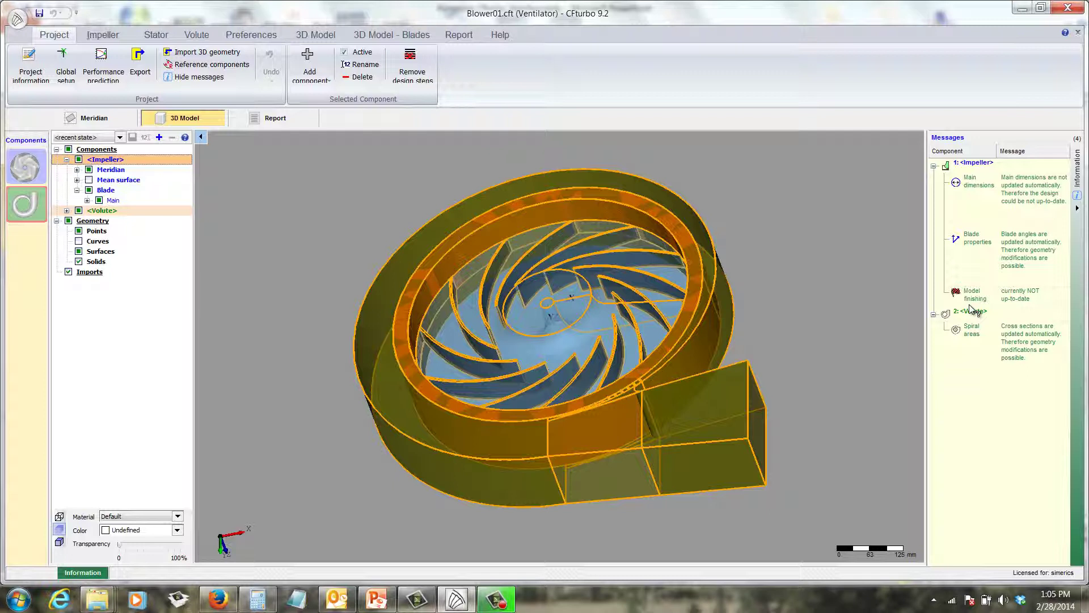
Step: Run model finishing on the impeller with Solid trimming
click(103, 35)
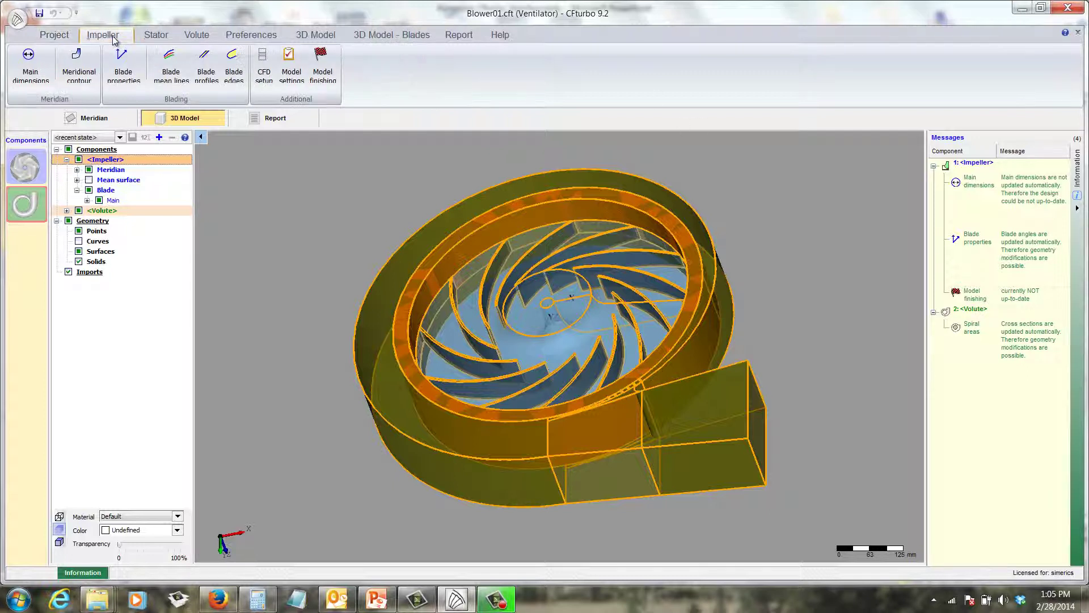
click(320, 68)
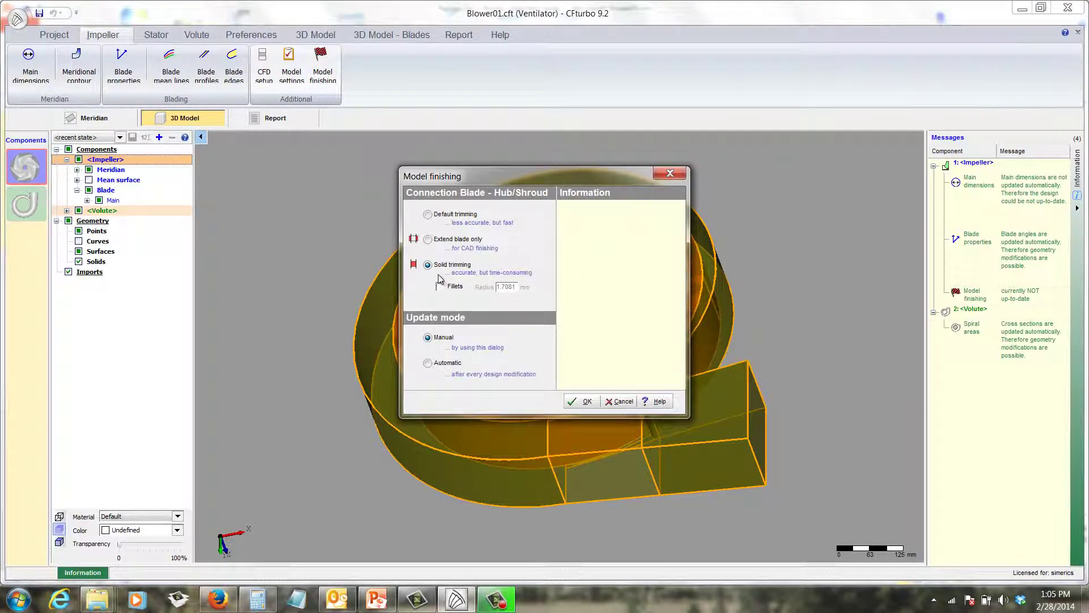
click(580, 400)
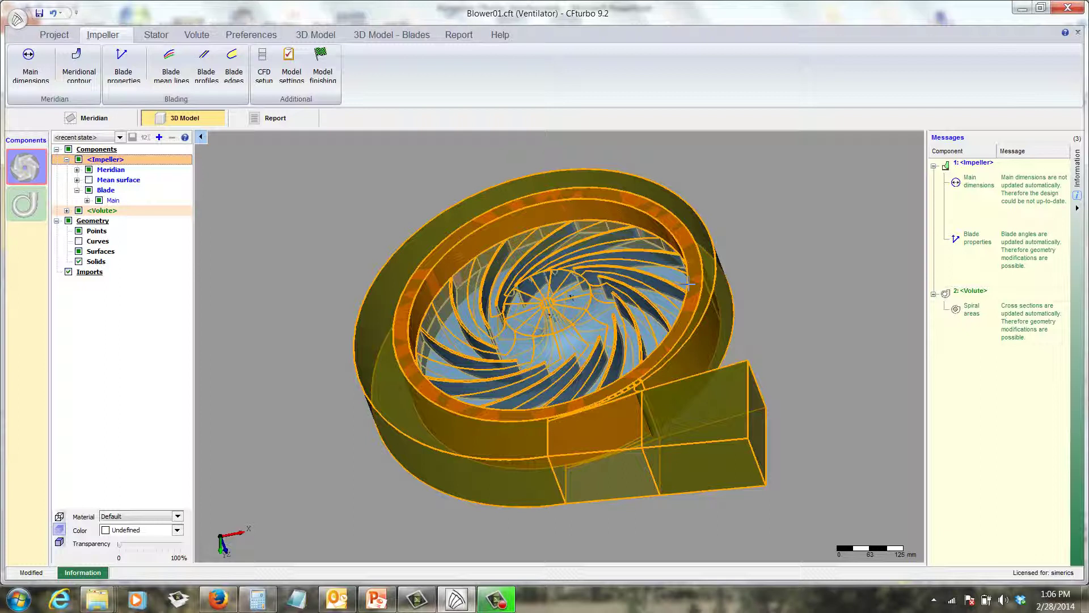
Step: Export <Impeller> and <Volute> to PumpLinx, opening the exported file automatically
click(51, 35)
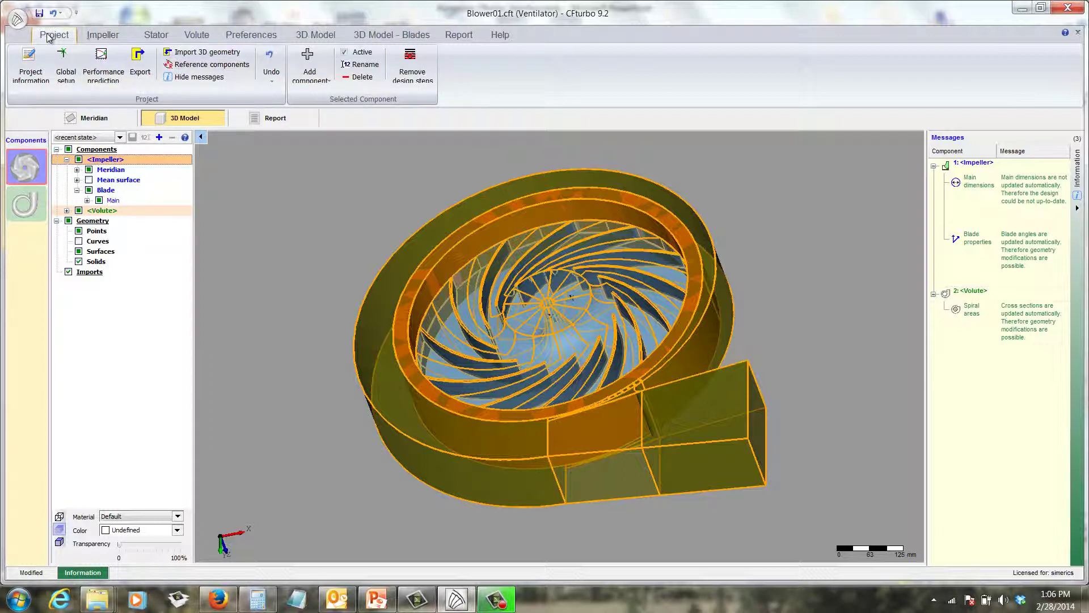
click(142, 65)
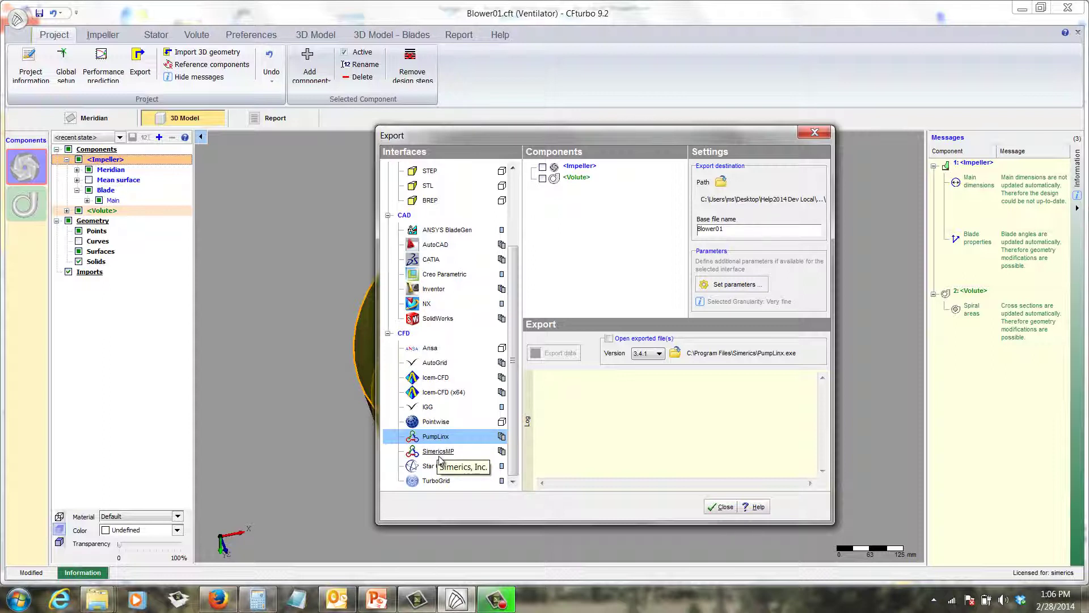
click(543, 168)
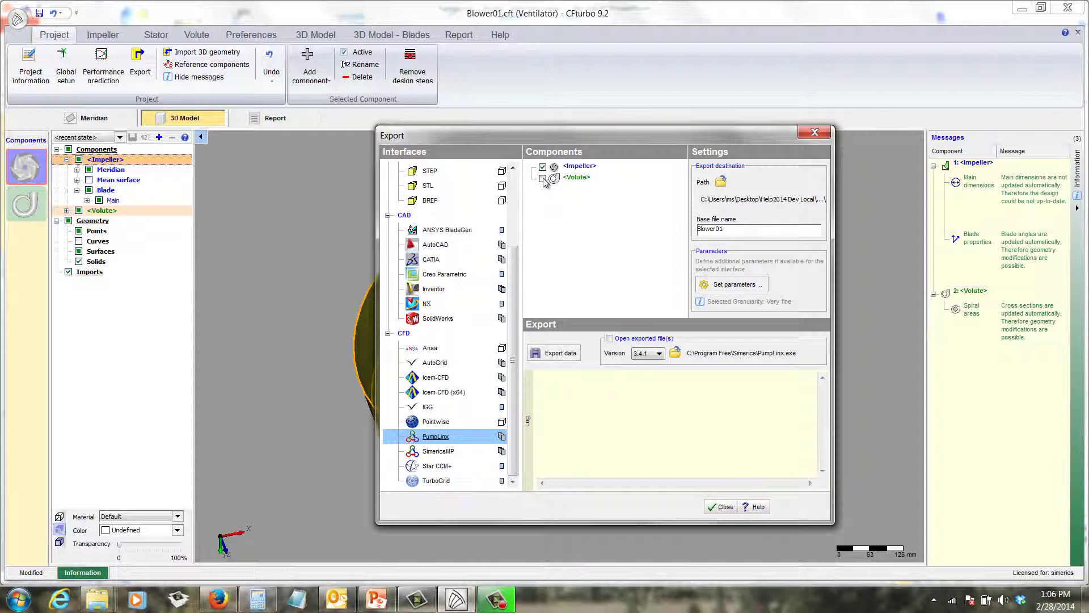
click(543, 178)
click(609, 339)
click(560, 353)
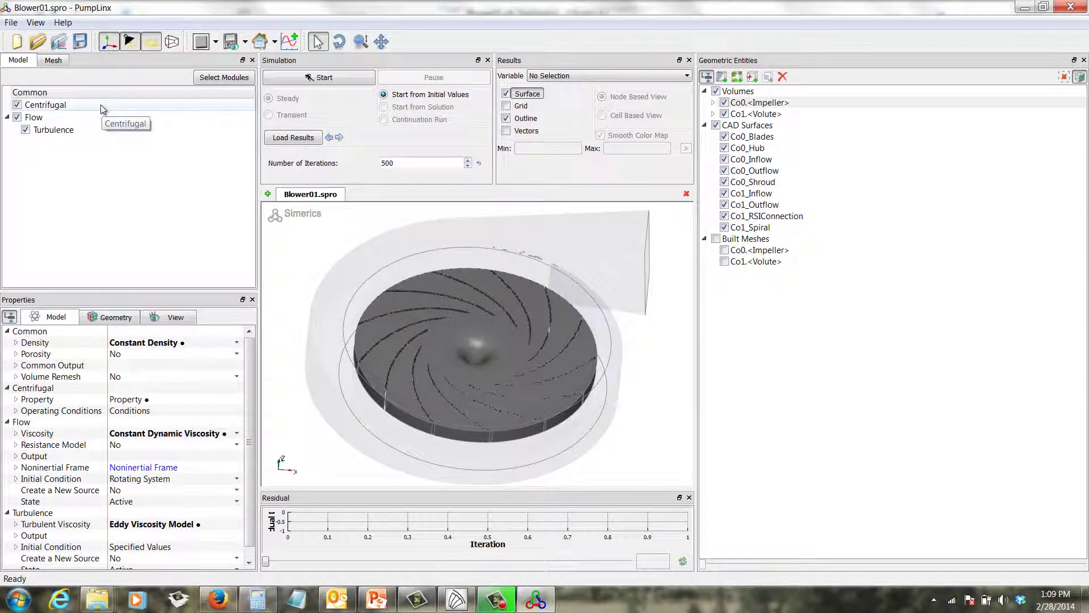
Step: Select the Co0.<Impeller> volume and show its Centrifugal settings: 13 blades, clockwise, 4000 RPM
click(759, 102)
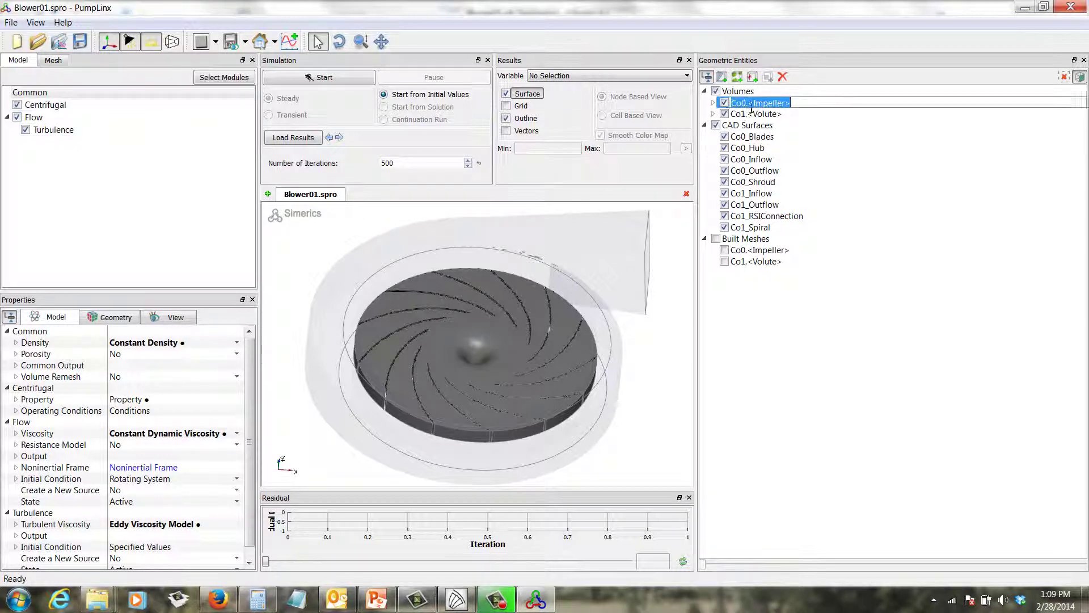
click(62, 105)
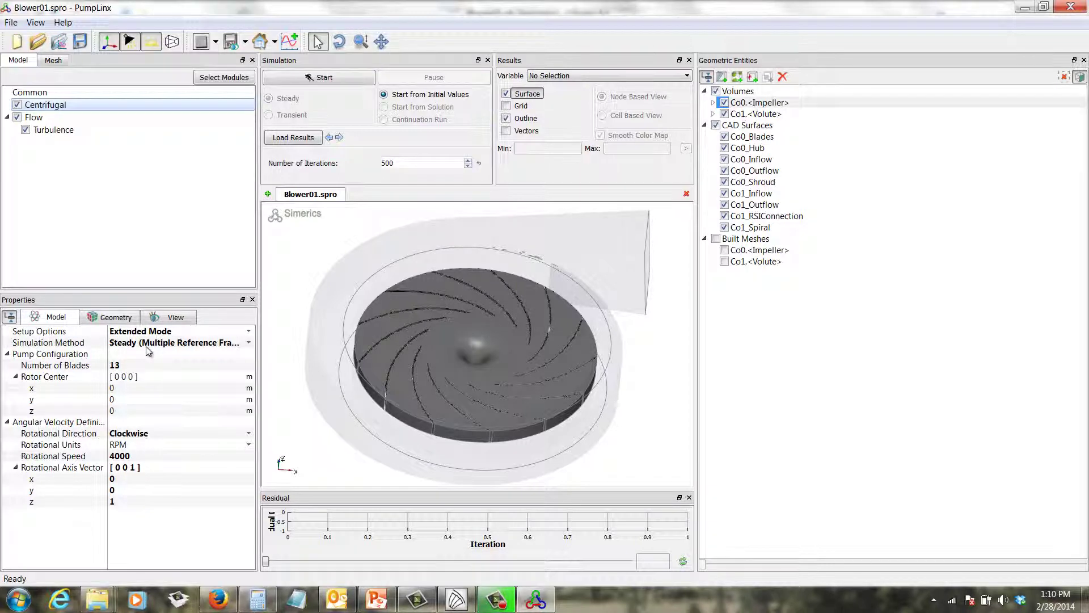
Step: Group the geometric entities by volumes and types into boundaries and interfaces
click(708, 77)
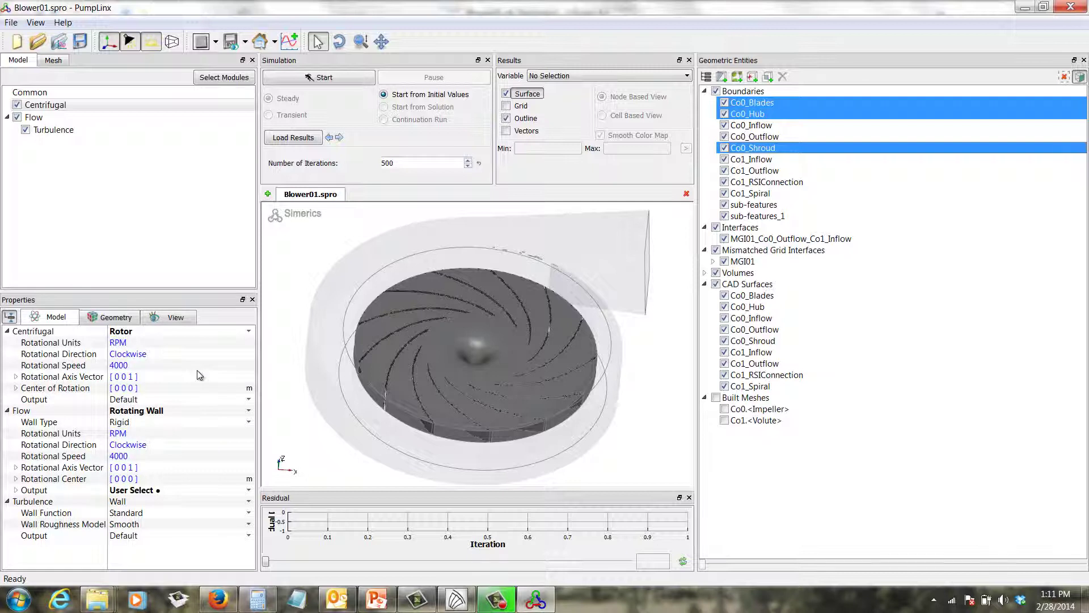
Step: Review the rotating walls' outputs, Co0_Inflow's 101325 Pa inlet outputs, and Co0_Outflow's settings
double_click(199, 489)
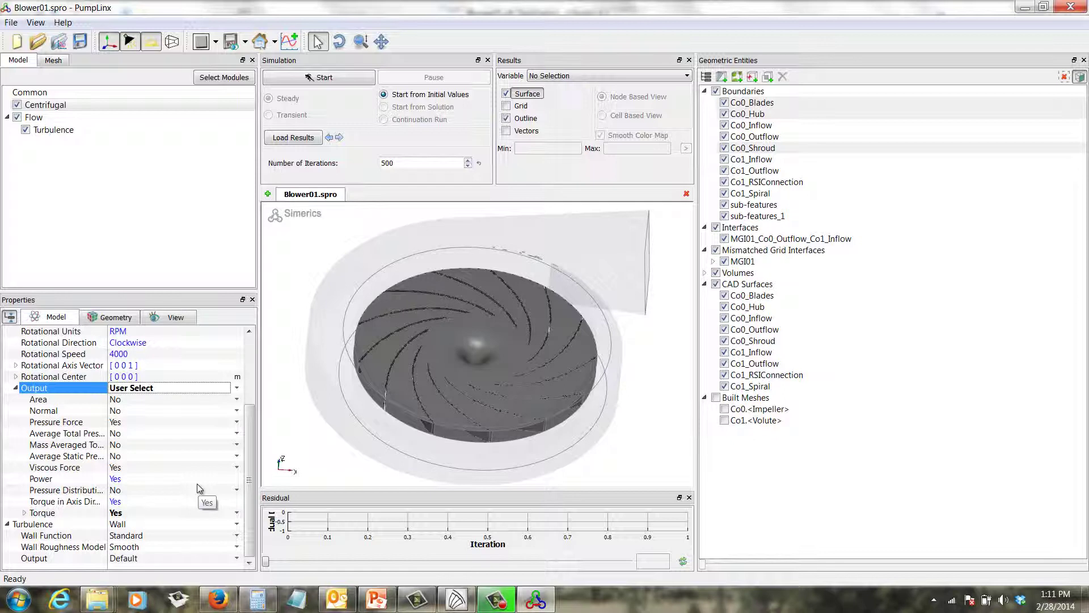
click(767, 124)
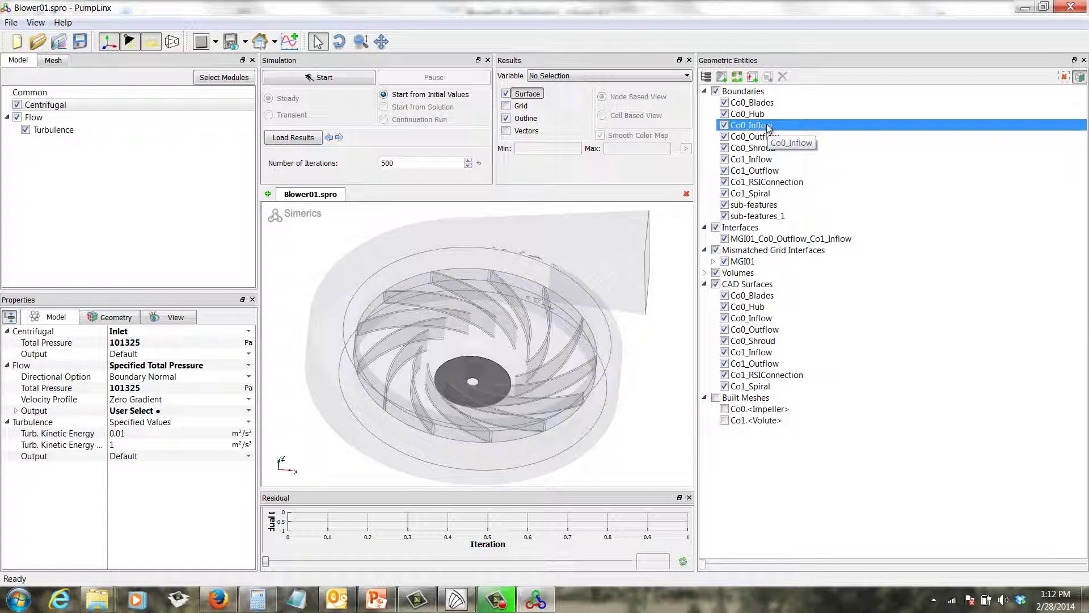
click(16, 410)
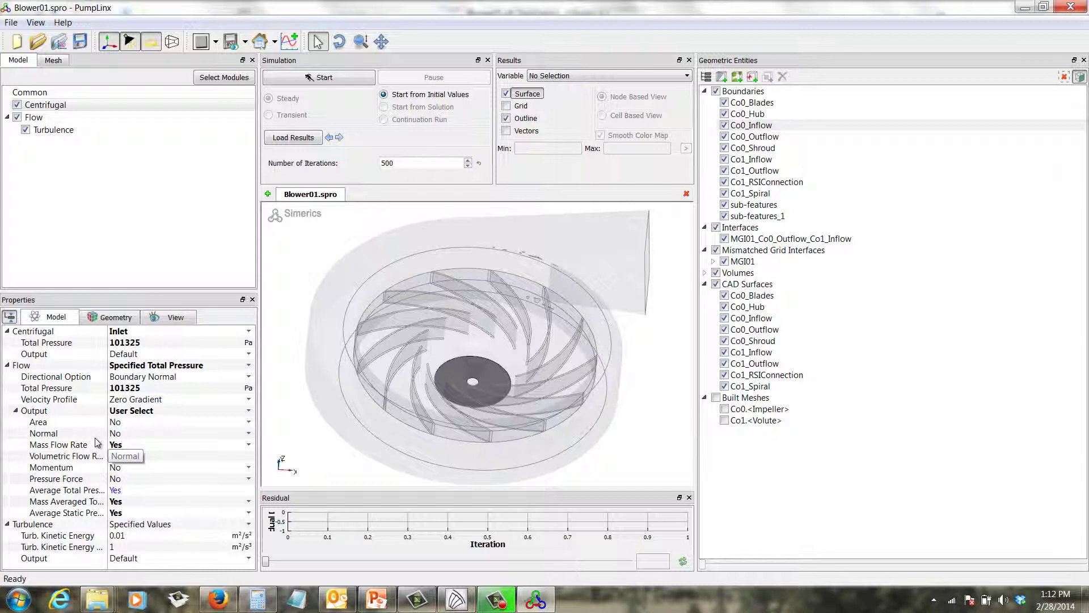
drag(108, 454, 140, 458)
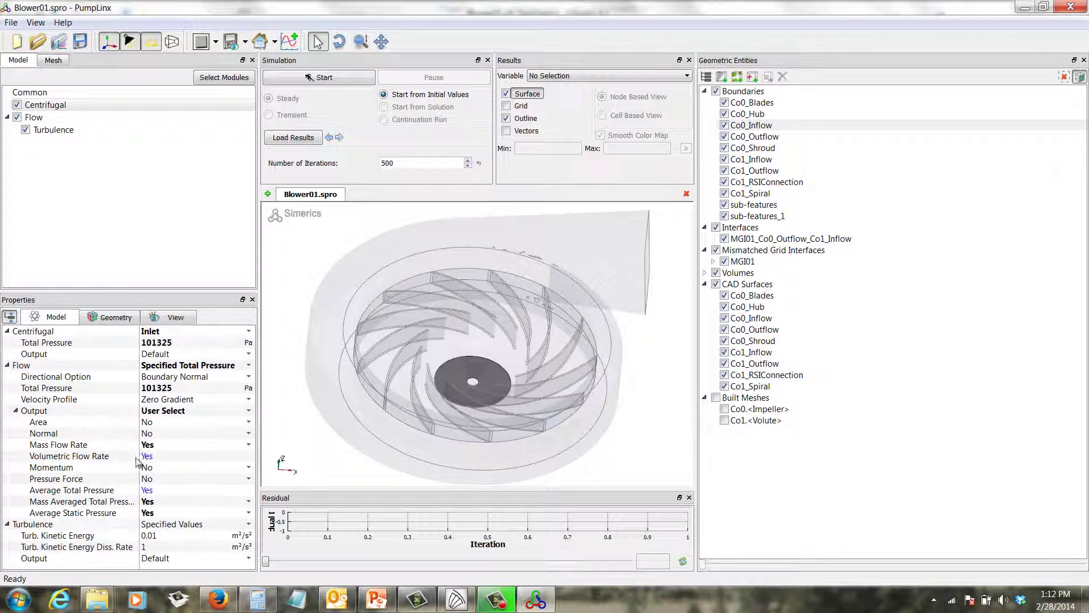
click(748, 139)
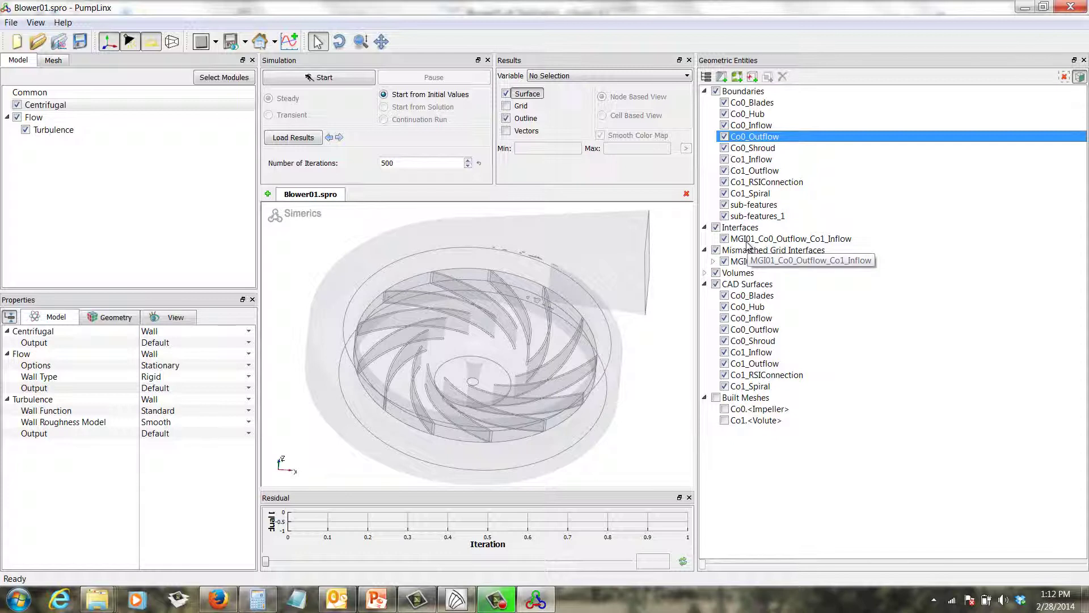
Step: Inspect the MGI01 interface and Co1_Outflow's 0.871948 m³/s outlet, then reopen Centrifugal settings
click(748, 242)
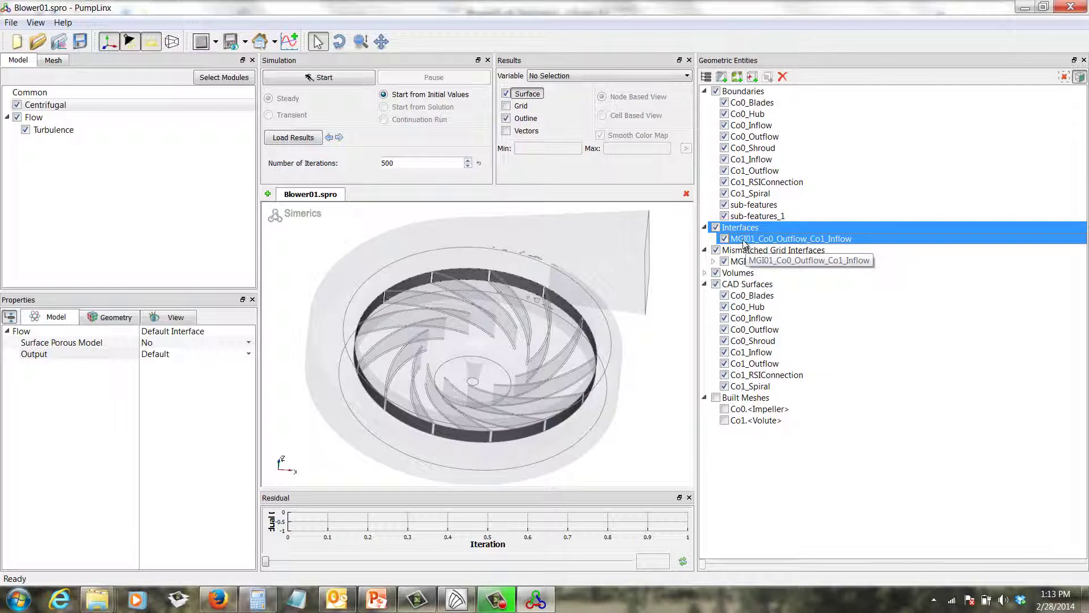
click(762, 173)
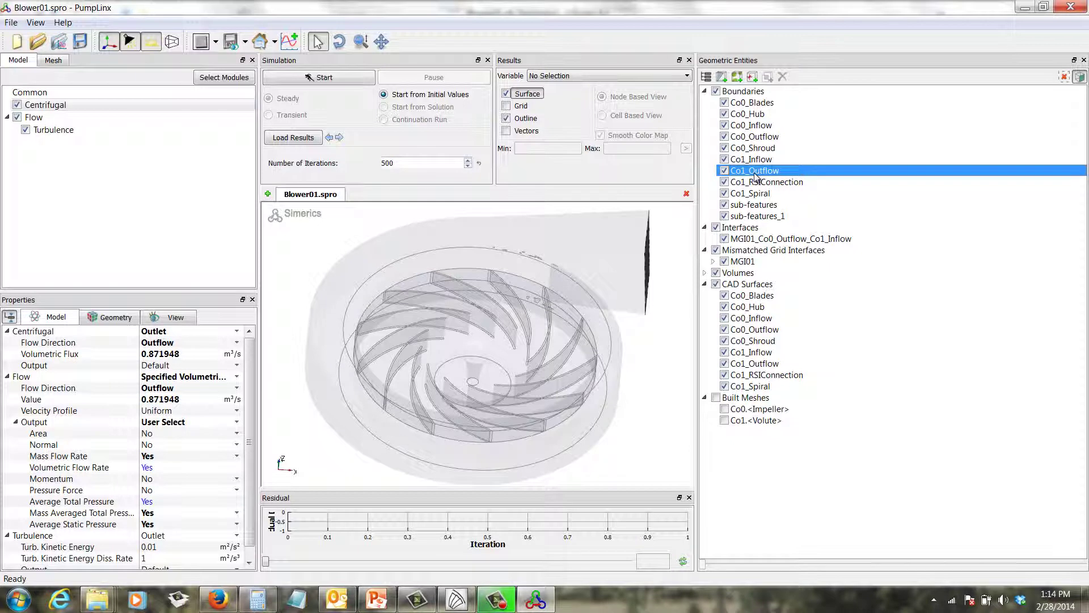
click(34, 106)
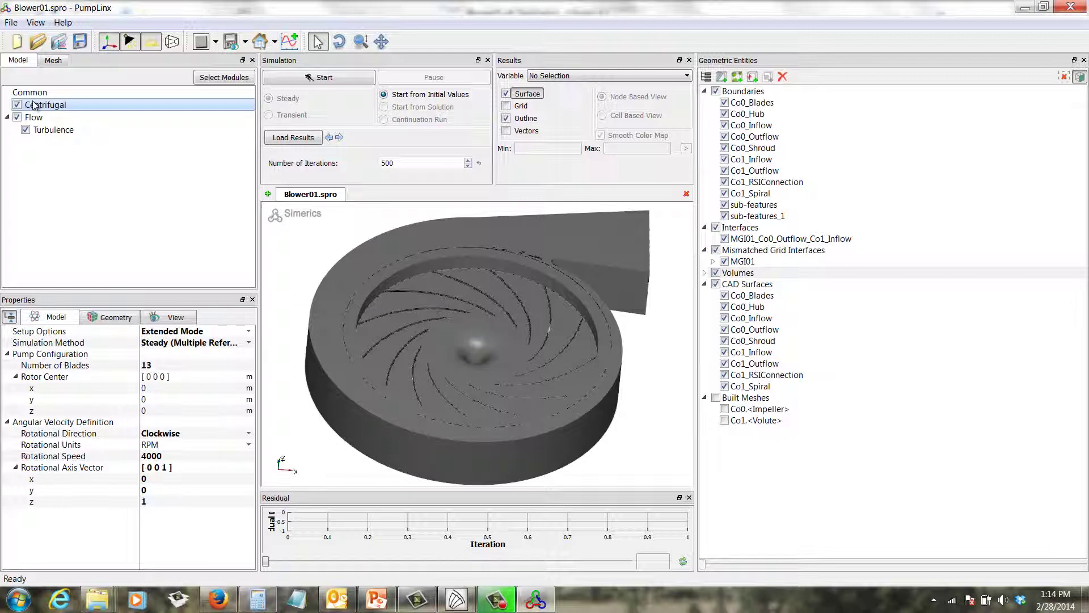
Step: Keep Steady (Multiple Reference Frame) at 500 iterations, then start the run and save Blower01.spro
click(249, 342)
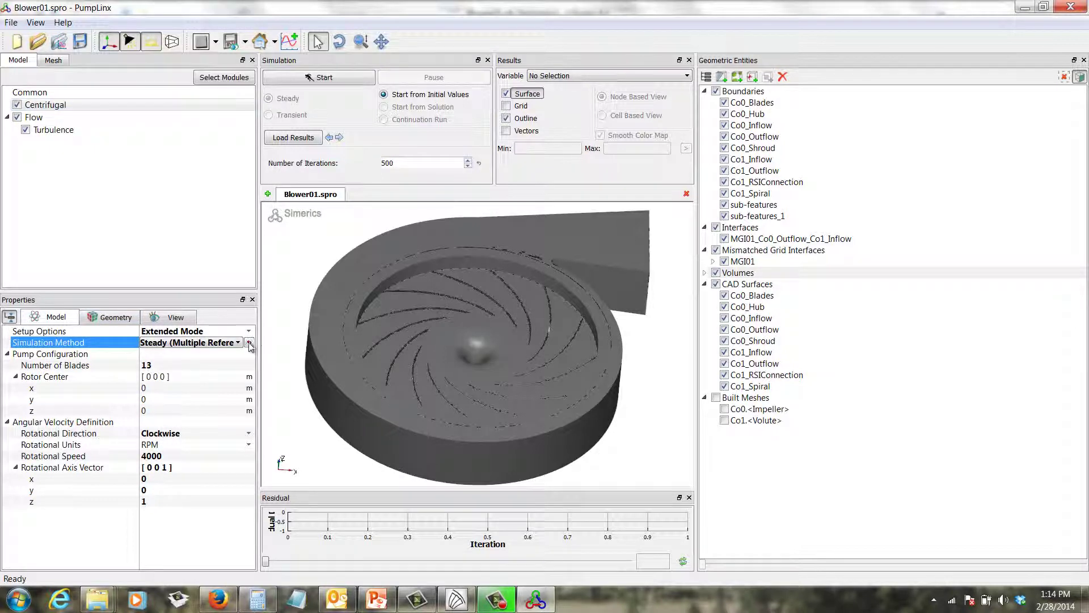
click(229, 348)
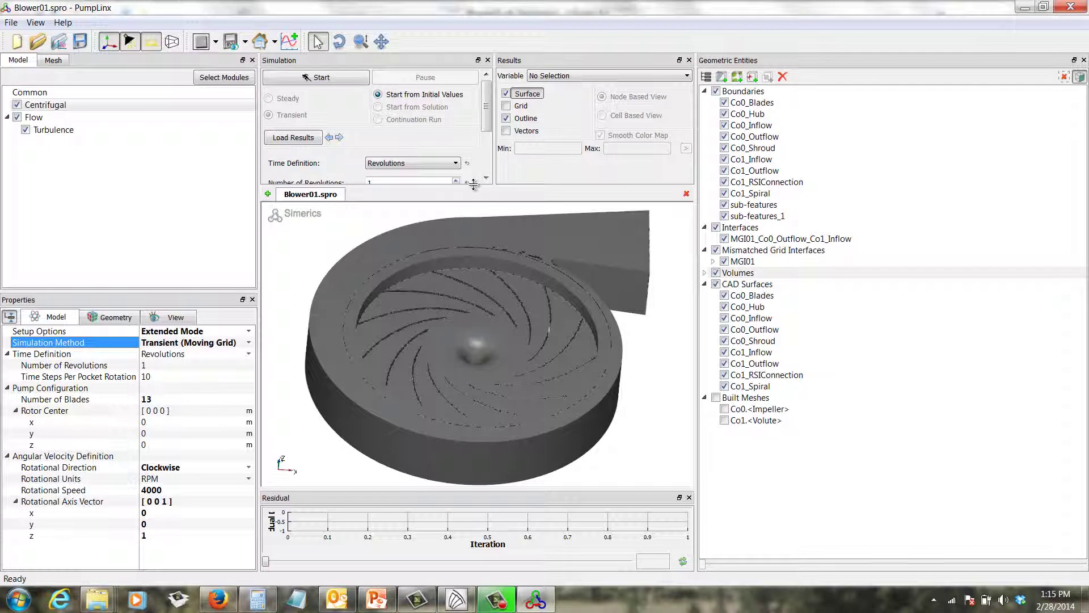
drag(474, 186, 460, 291)
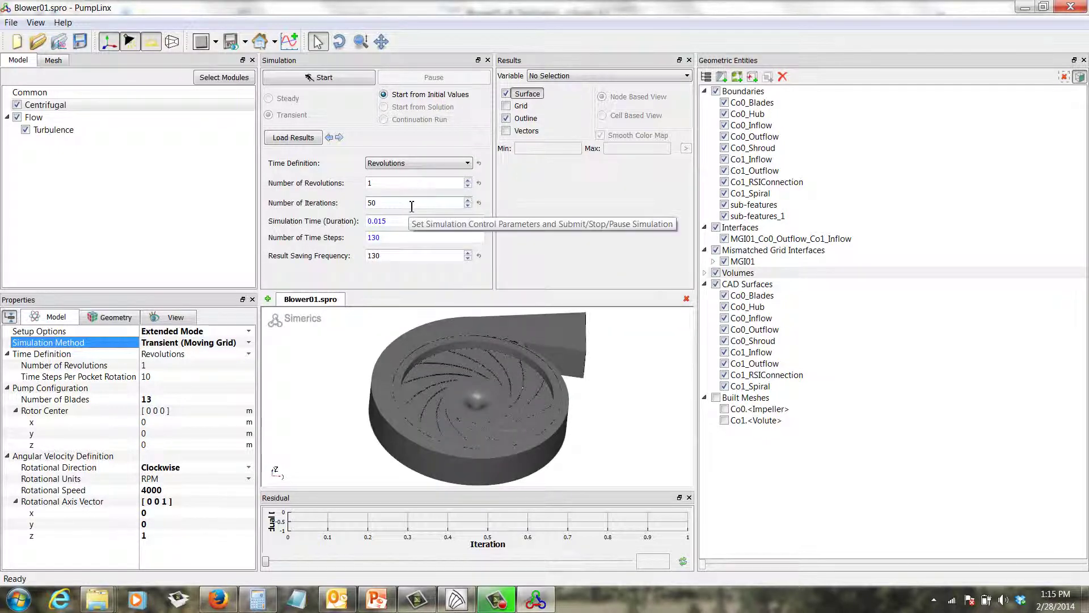
click(246, 344)
click(237, 343)
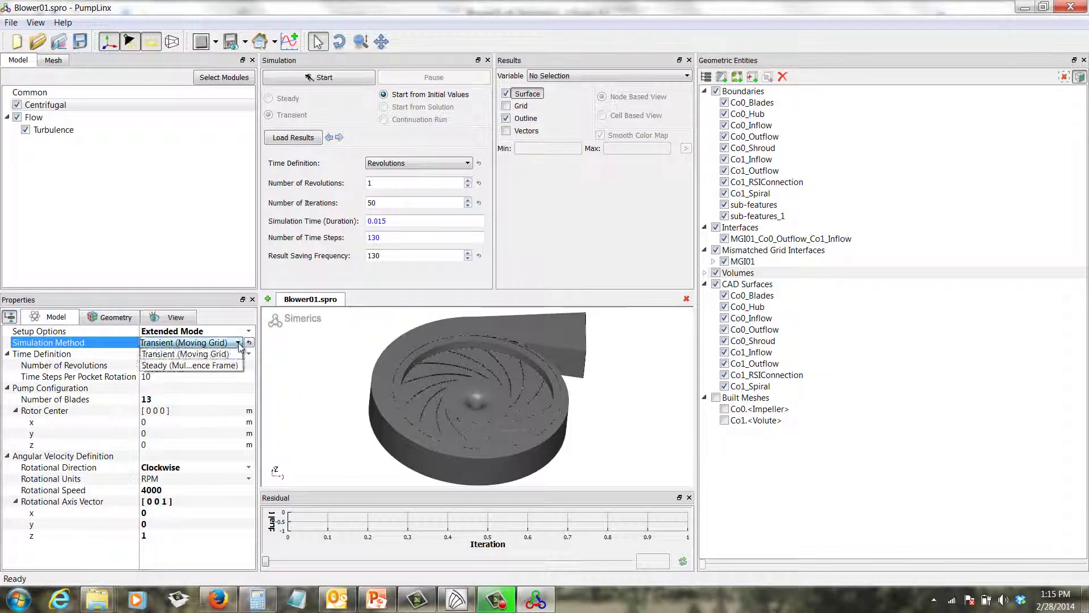
click(182, 366)
click(332, 78)
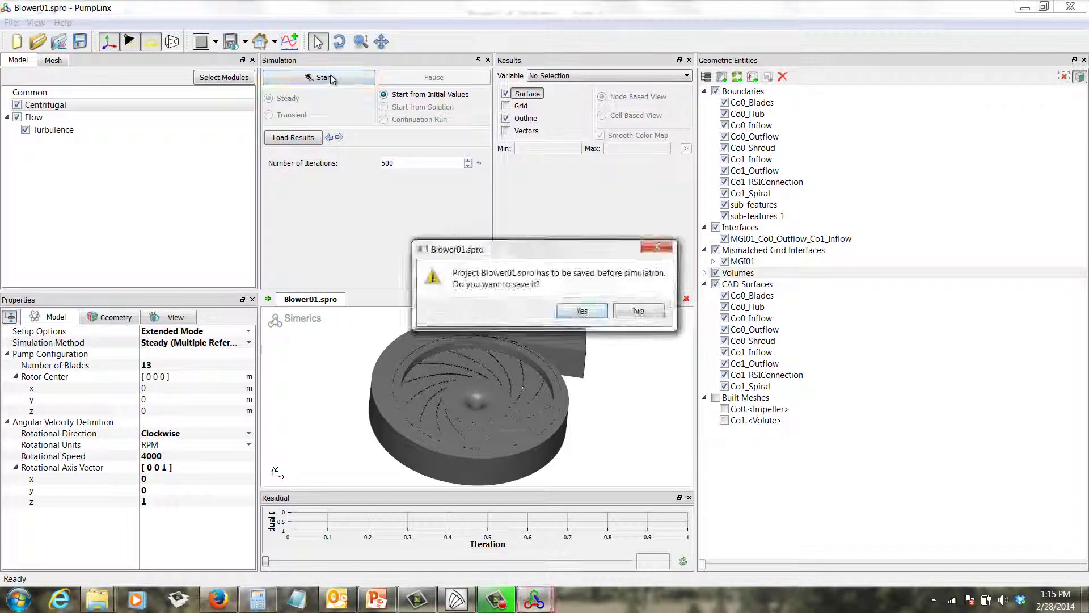
click(590, 309)
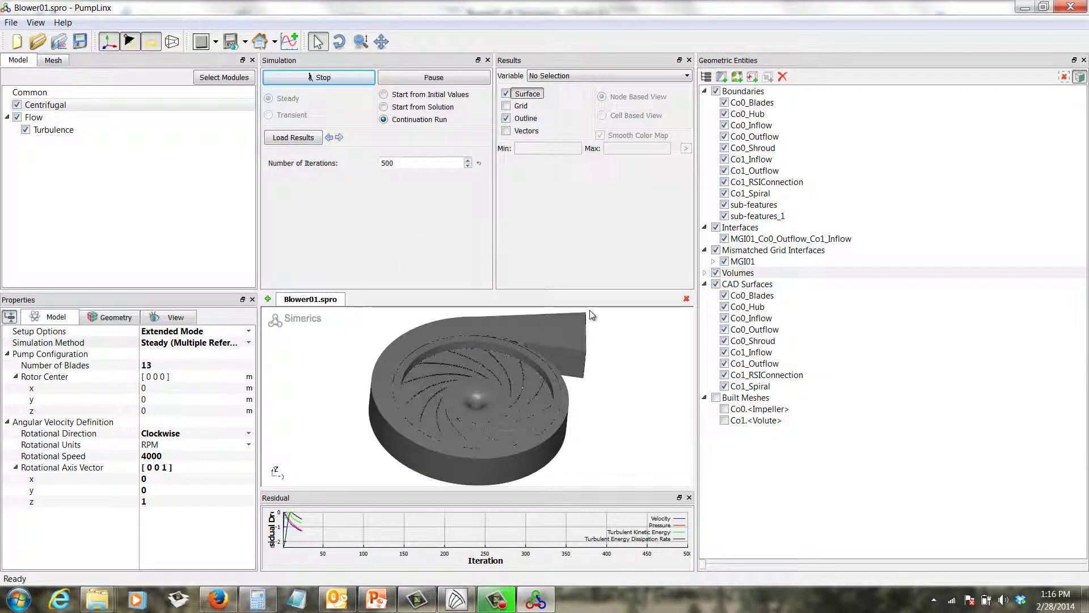